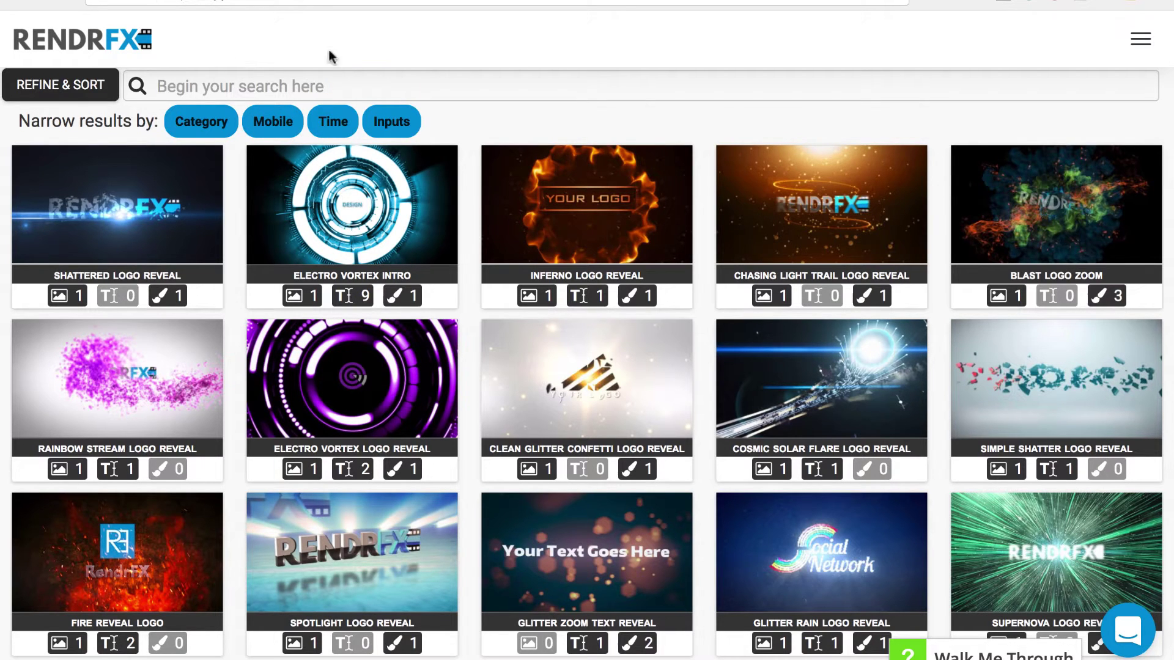
# Sort the template gallery by Newest and filter it to the Logo Reveal category.
pyautogui.click(86, 85)
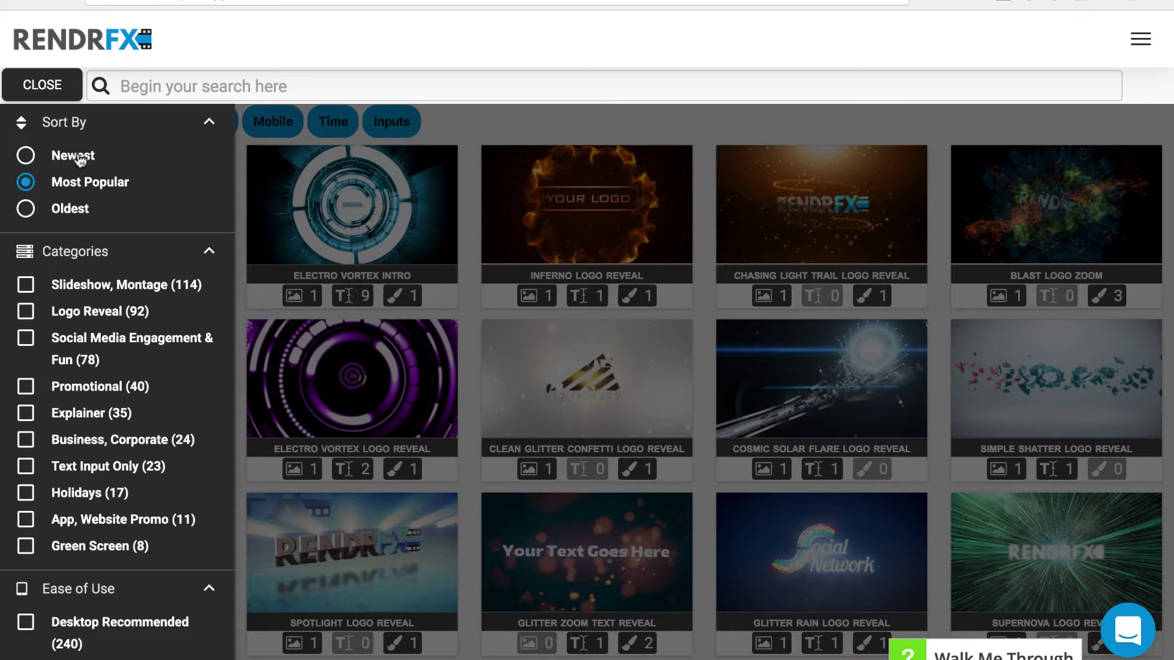
pyautogui.click(80, 160)
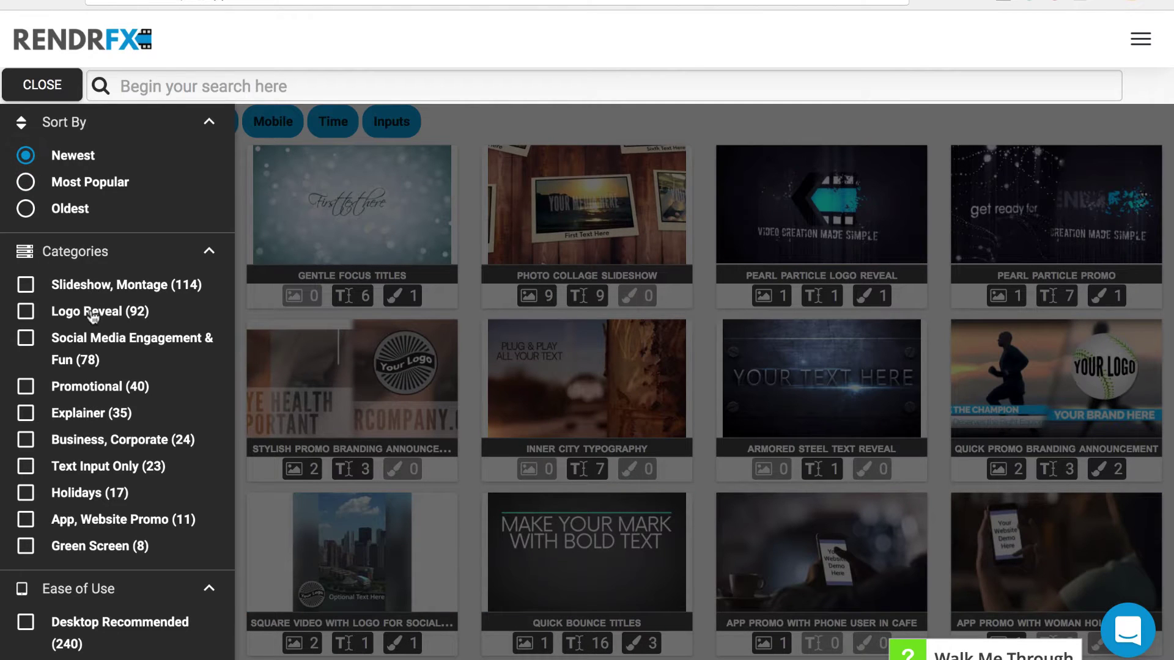
pyautogui.click(92, 318)
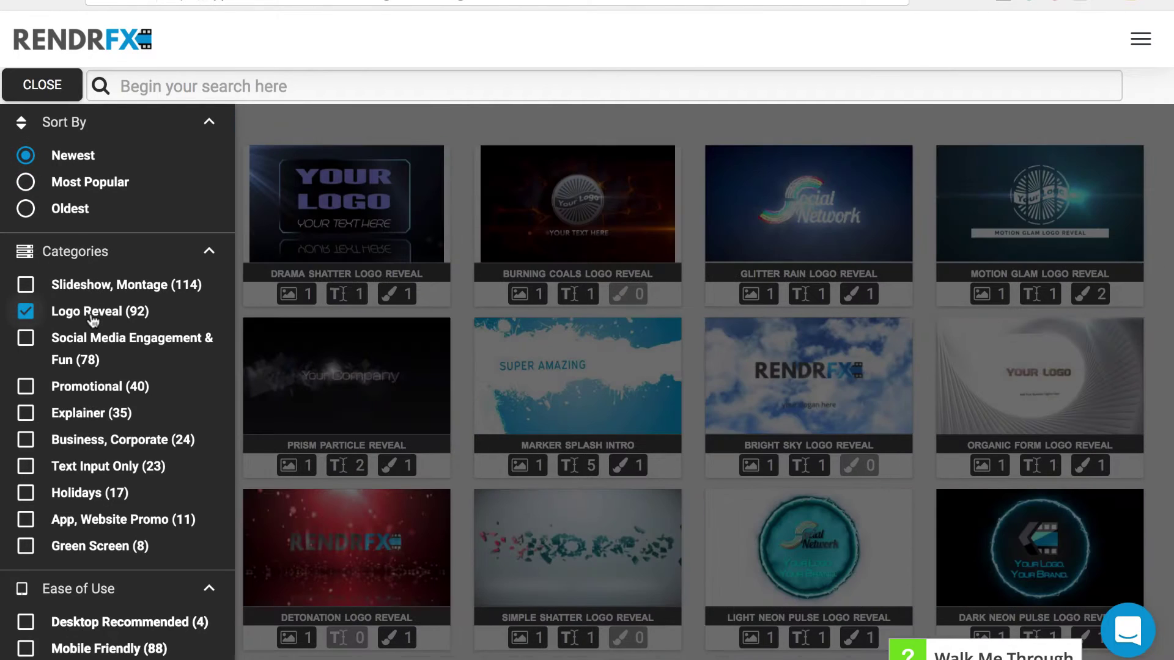
pyautogui.click(544, 120)
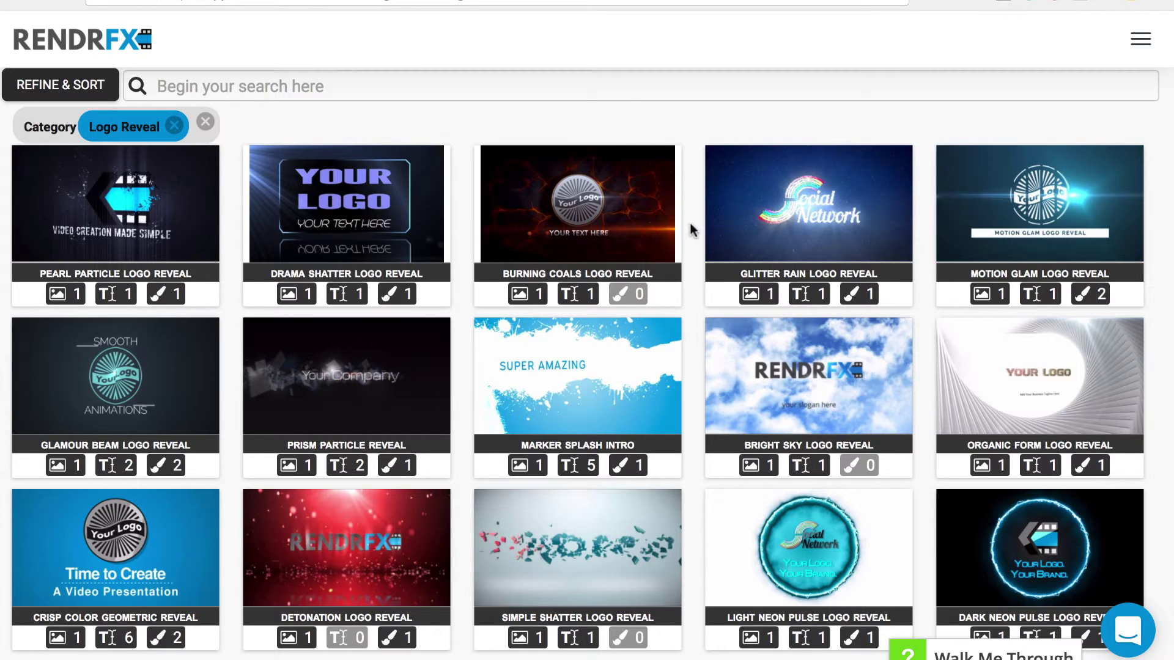
# Preview Glitter Rain and Organic Form, then open the Organic Form Logo Reveal template page.
pyautogui.moveTo(797, 187)
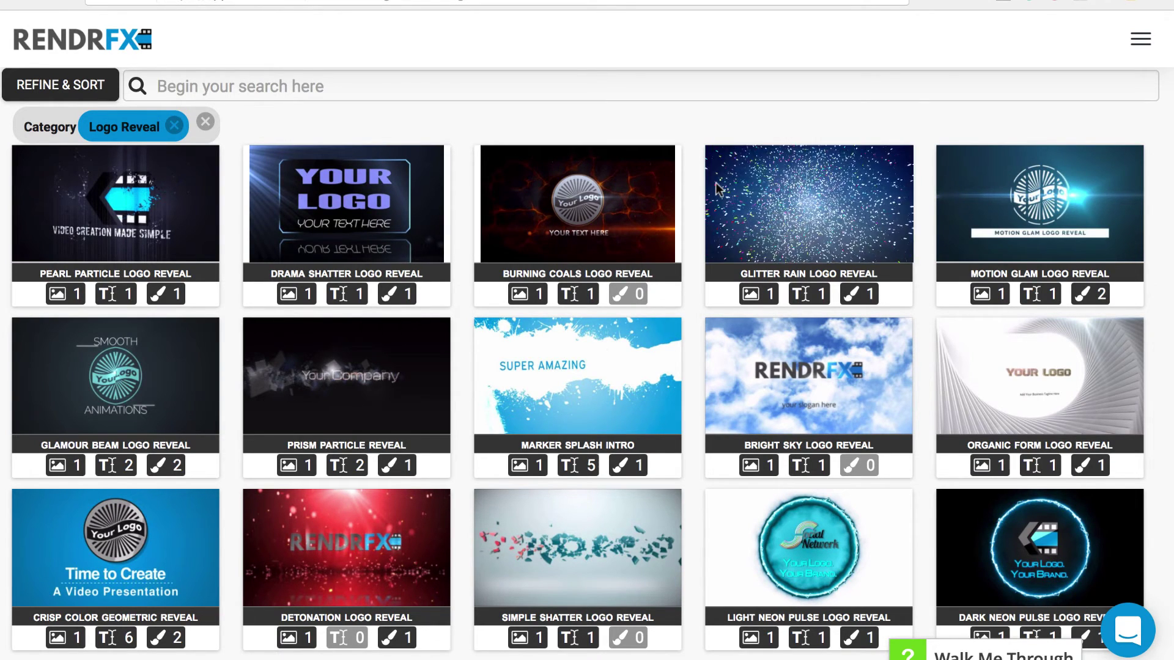
pyautogui.moveTo(963, 348)
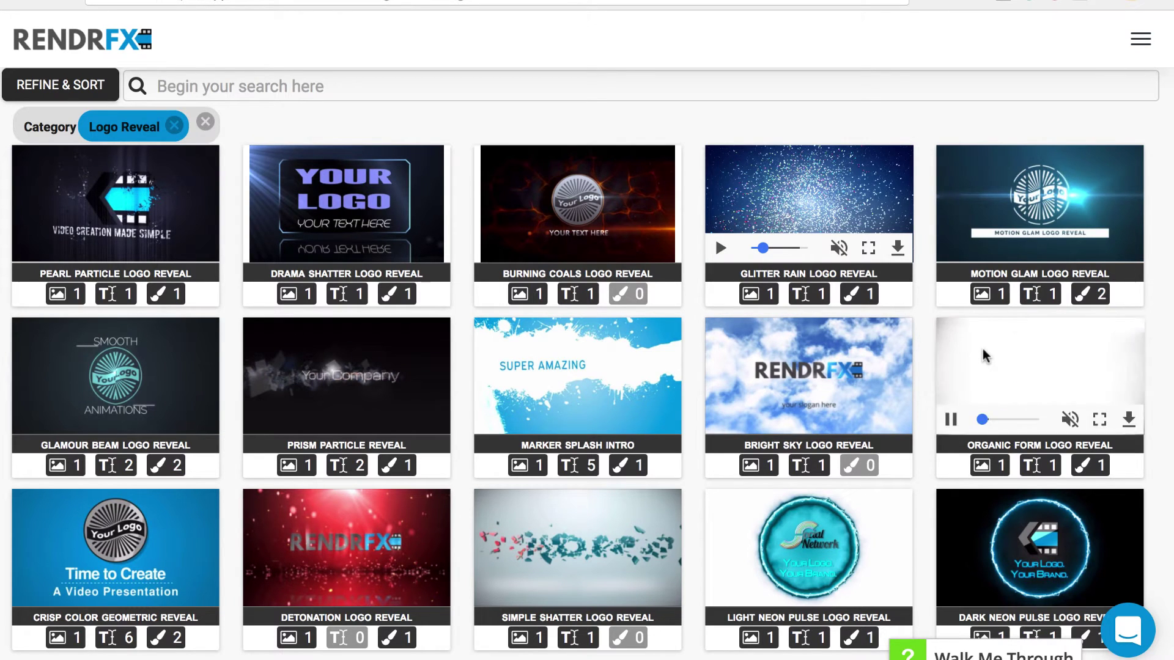
pyautogui.click(982, 348)
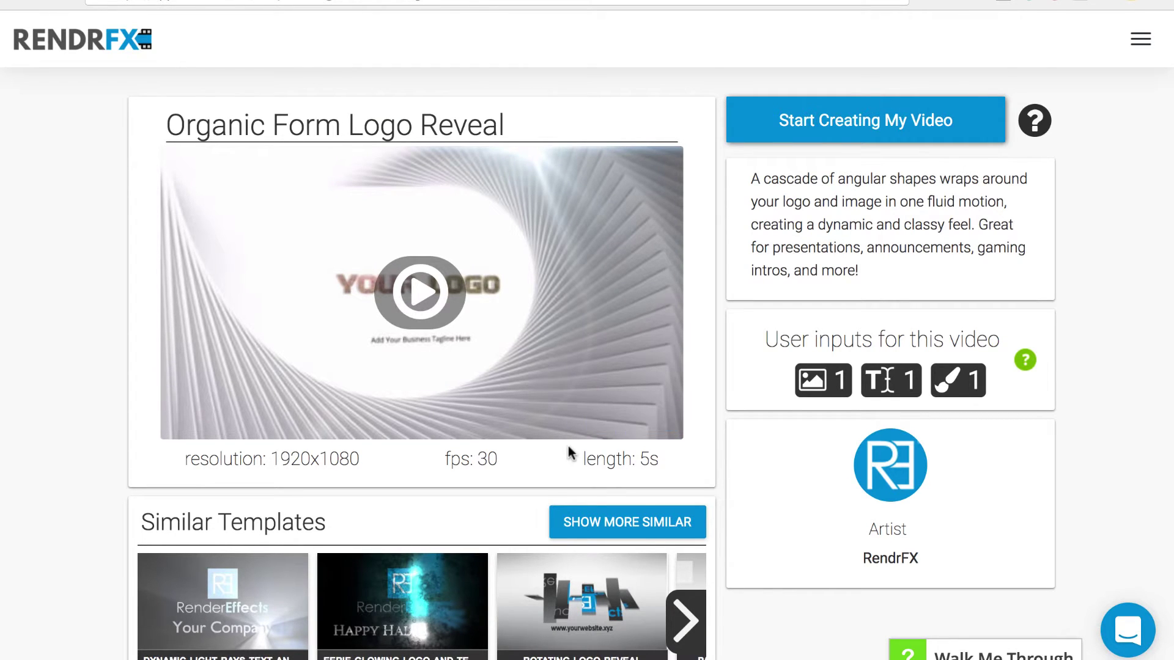
# Start Creating My Video from the Organic Form Logo Reveal details page.
pyautogui.scroll(-1, 568, 452)
pyautogui.scroll(1, 694, 473)
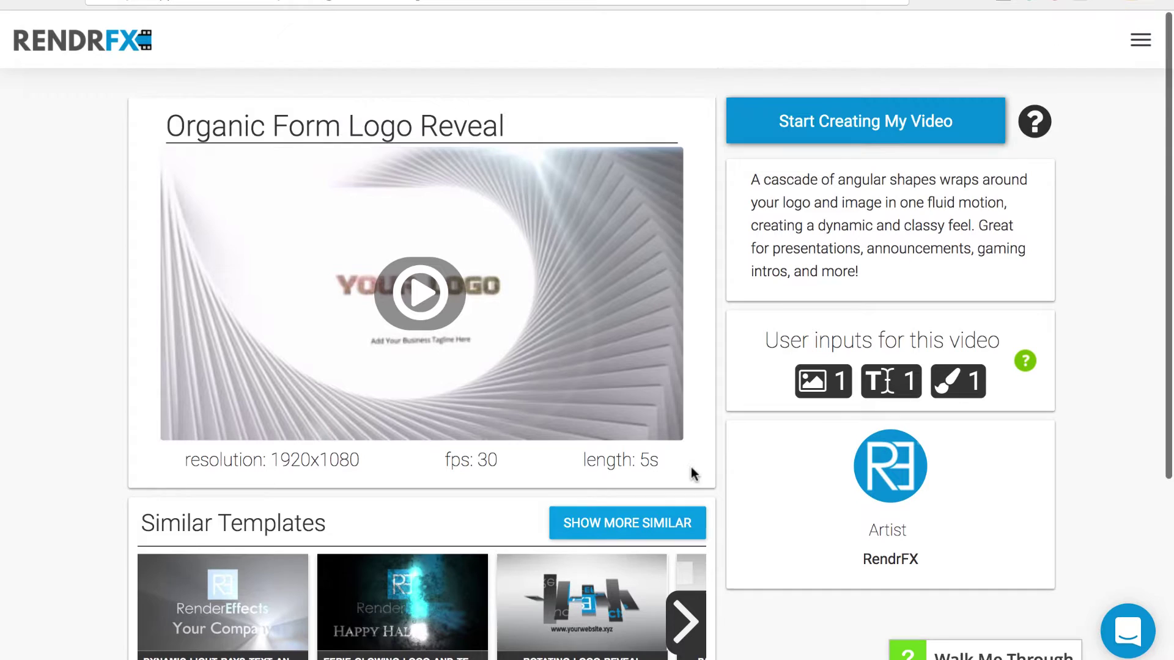
pyautogui.click(975, 137)
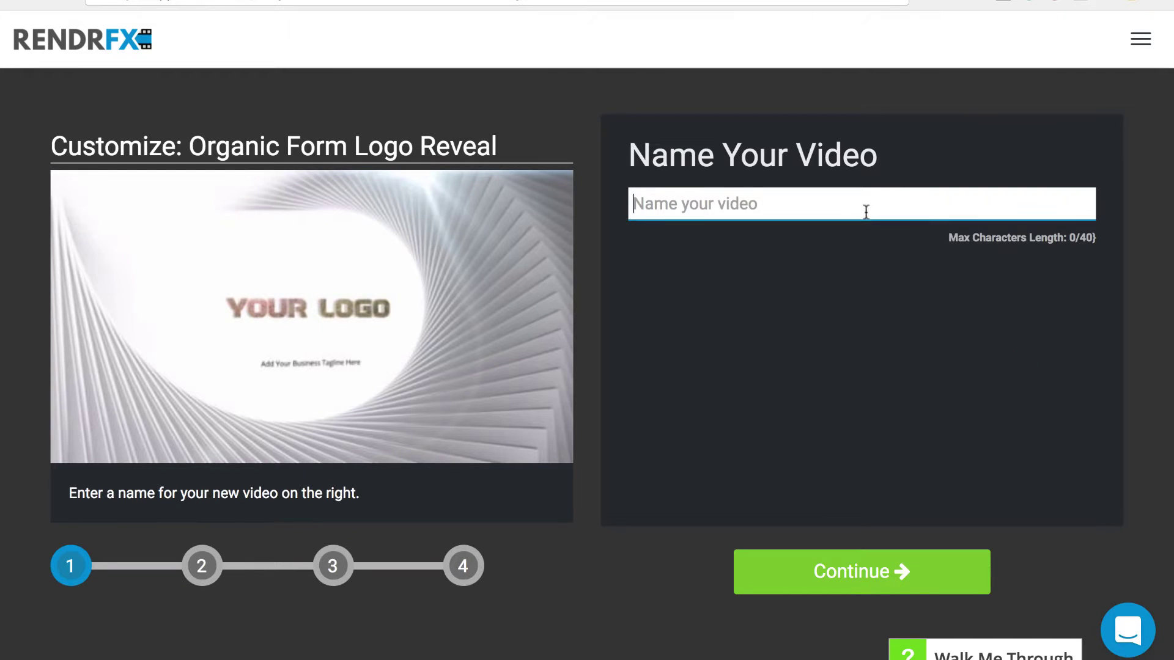
# Name the video 'Logo' and continue to wizard step 2.
pyautogui.click(866, 208)
pyautogui.write('Logo')
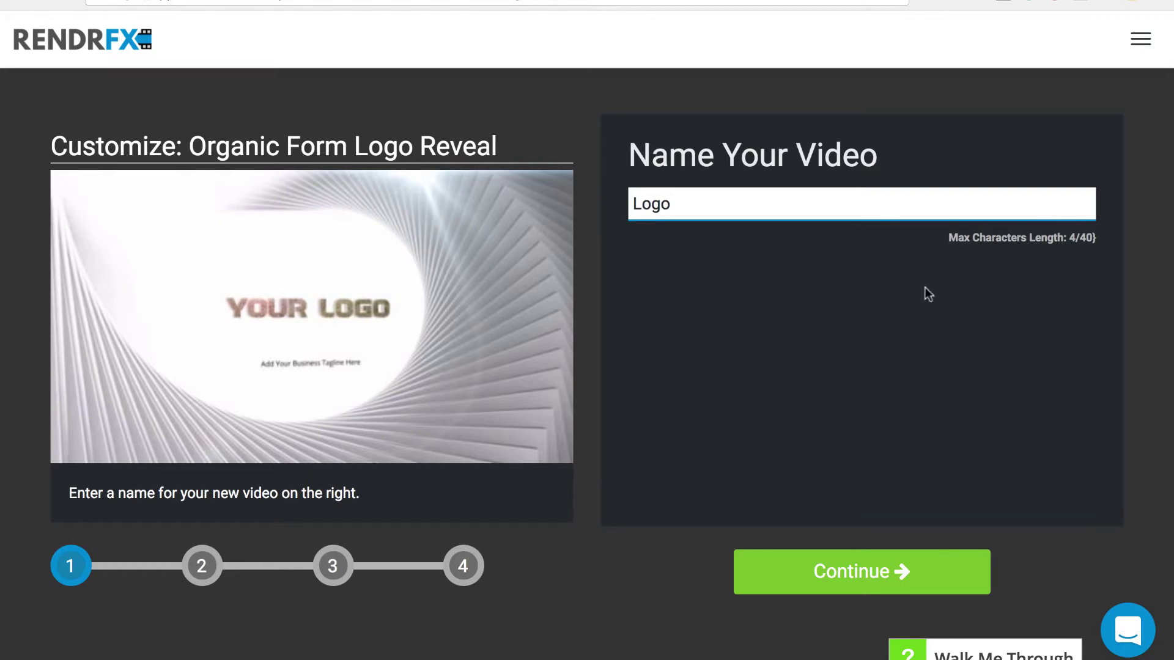
pyautogui.click(931, 563)
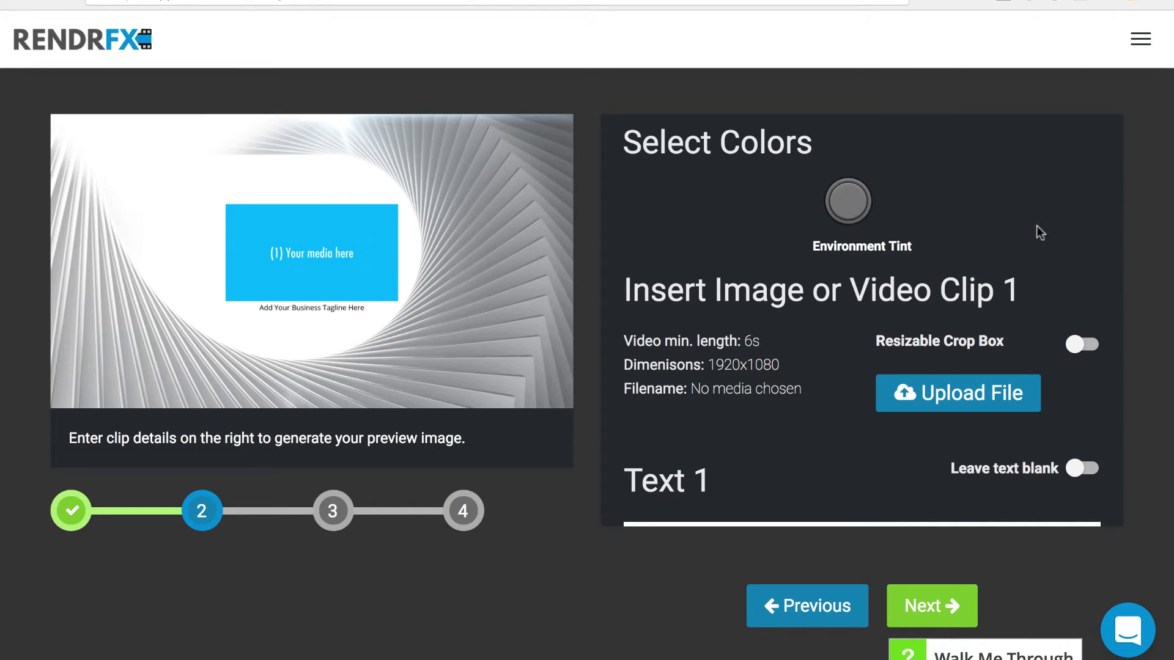
# Darken the Environment Tint colour to #737373 and apply it.
pyautogui.click(850, 206)
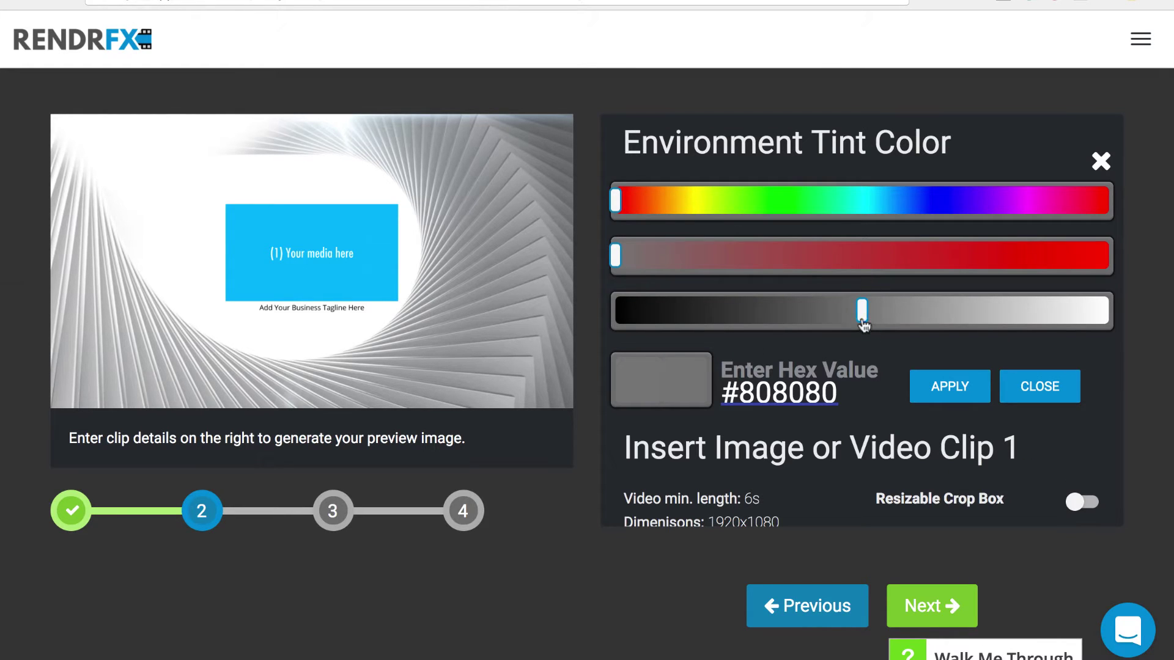
pyautogui.moveTo(863, 317); pyautogui.dragTo(838, 317)
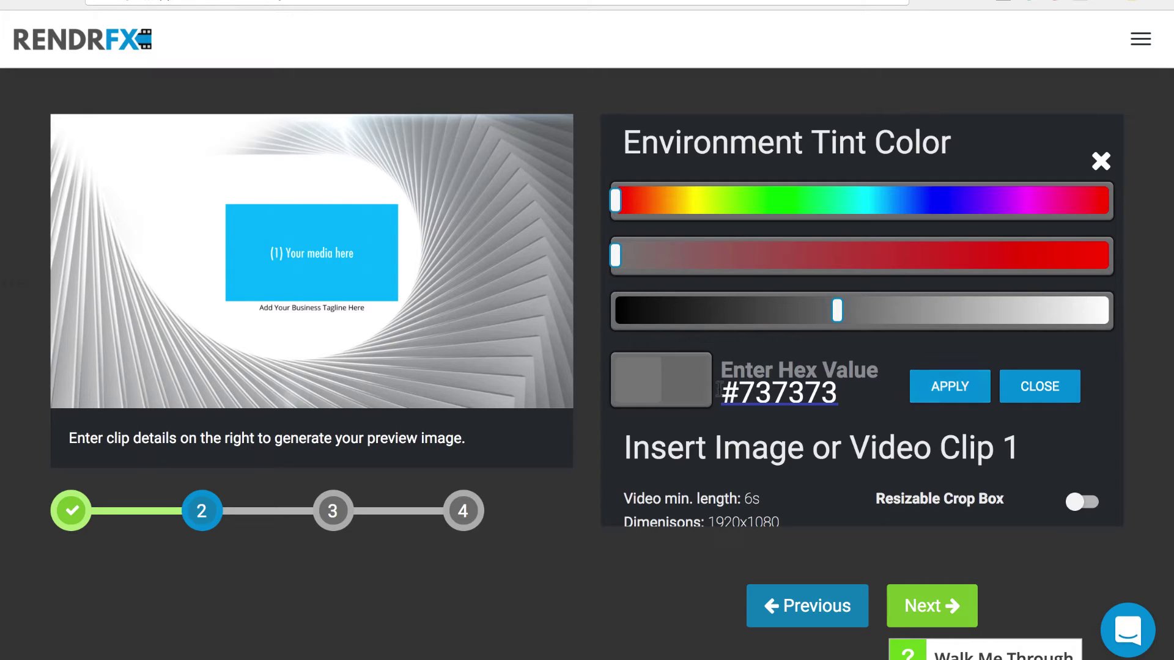
pyautogui.click(949, 387)
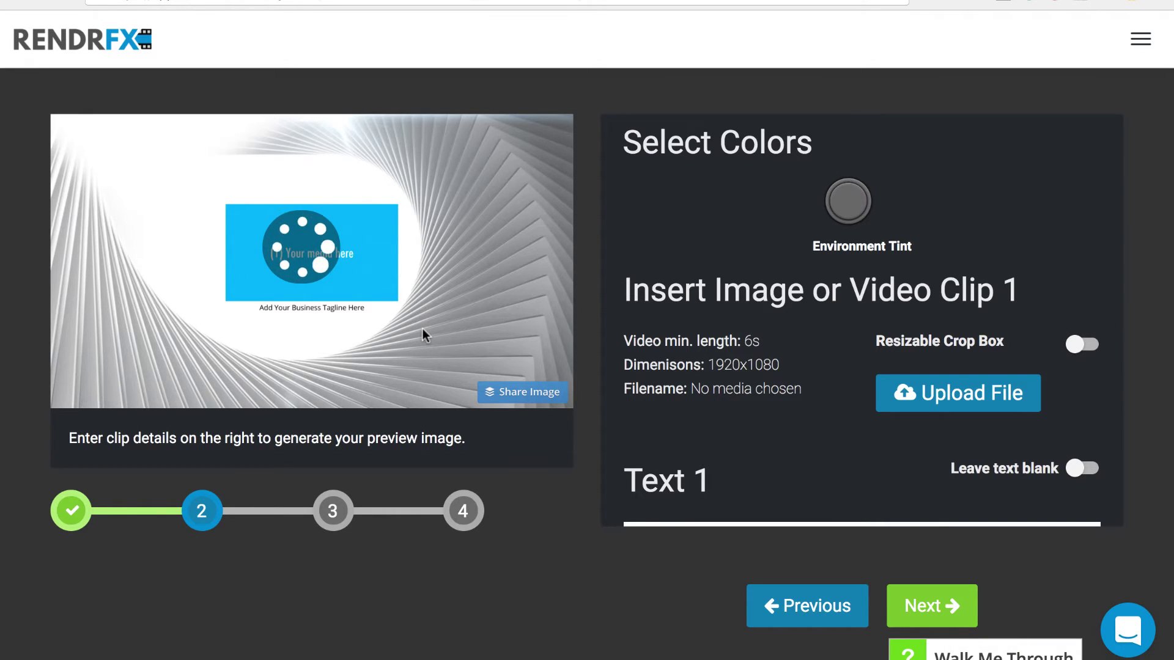
pyautogui.scroll(-1, 717, 321)
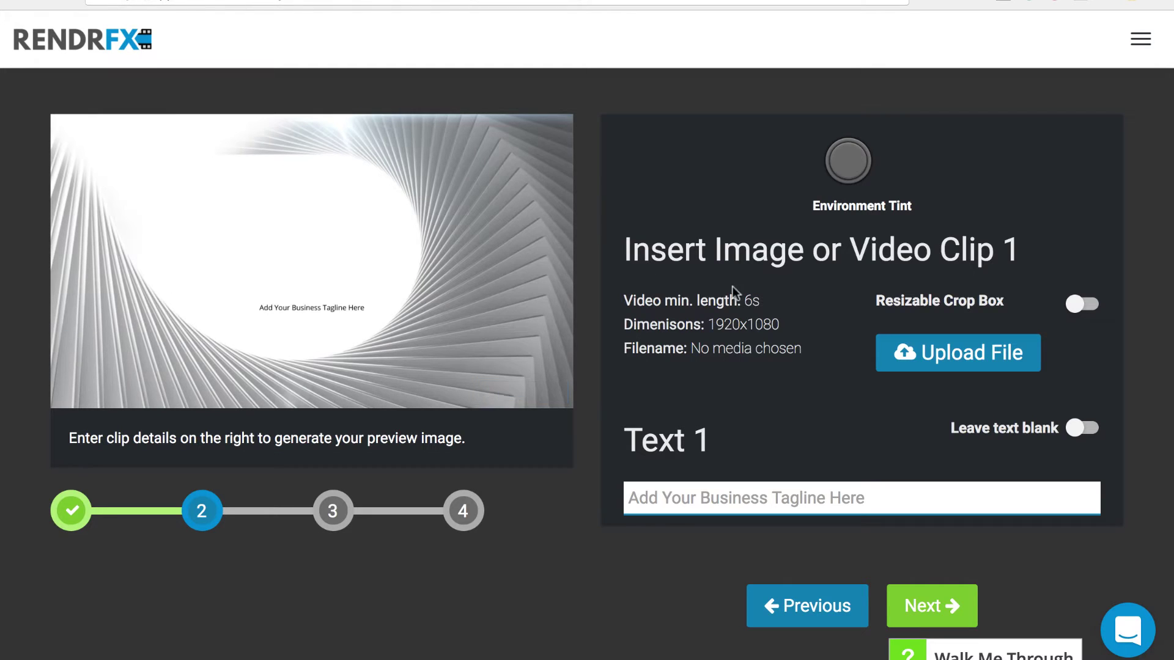
# Upload New rendrfx-horizonal-color.png from OneDrive as Clip 1's logo image.
pyautogui.click(887, 352)
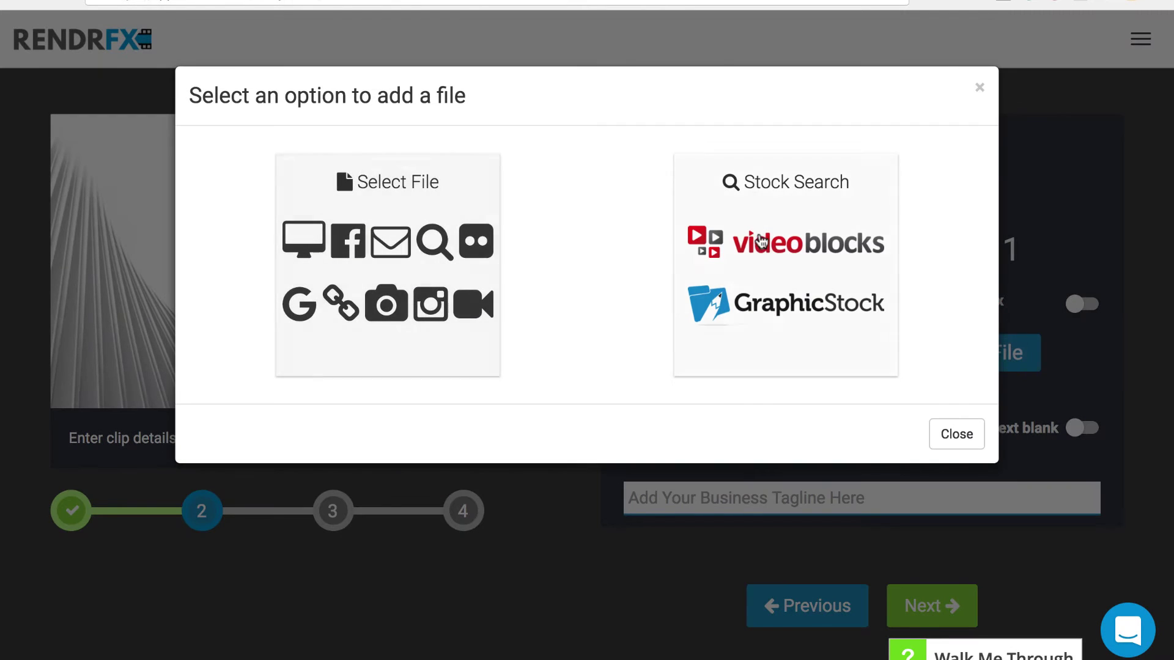
pyautogui.click(351, 240)
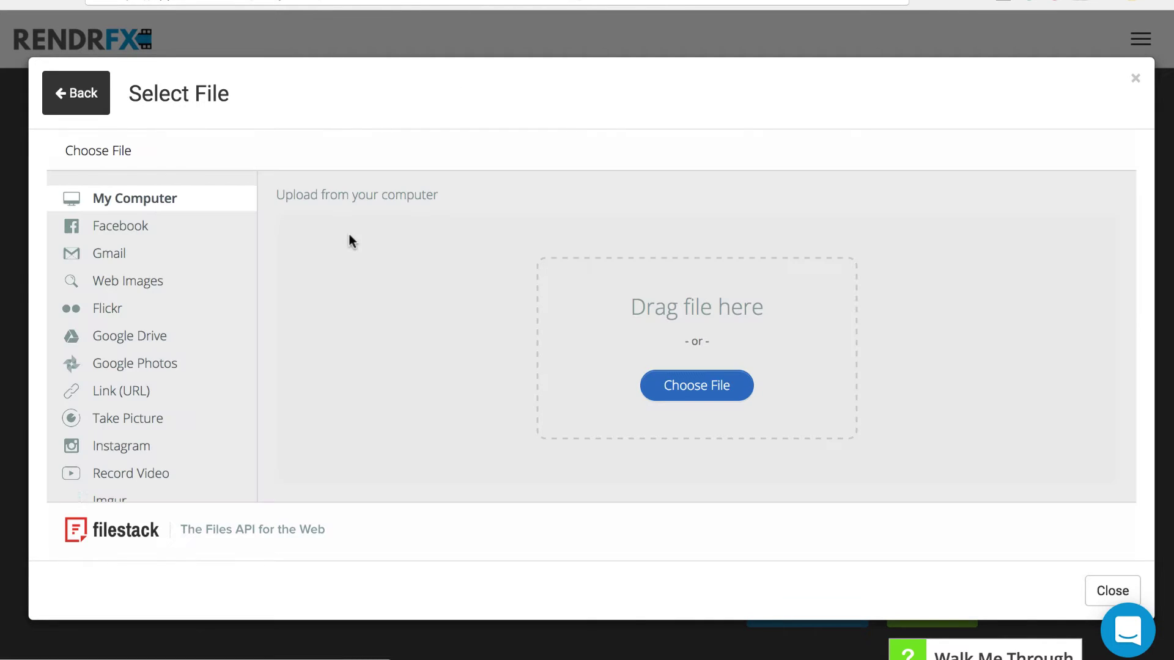
pyautogui.click(687, 389)
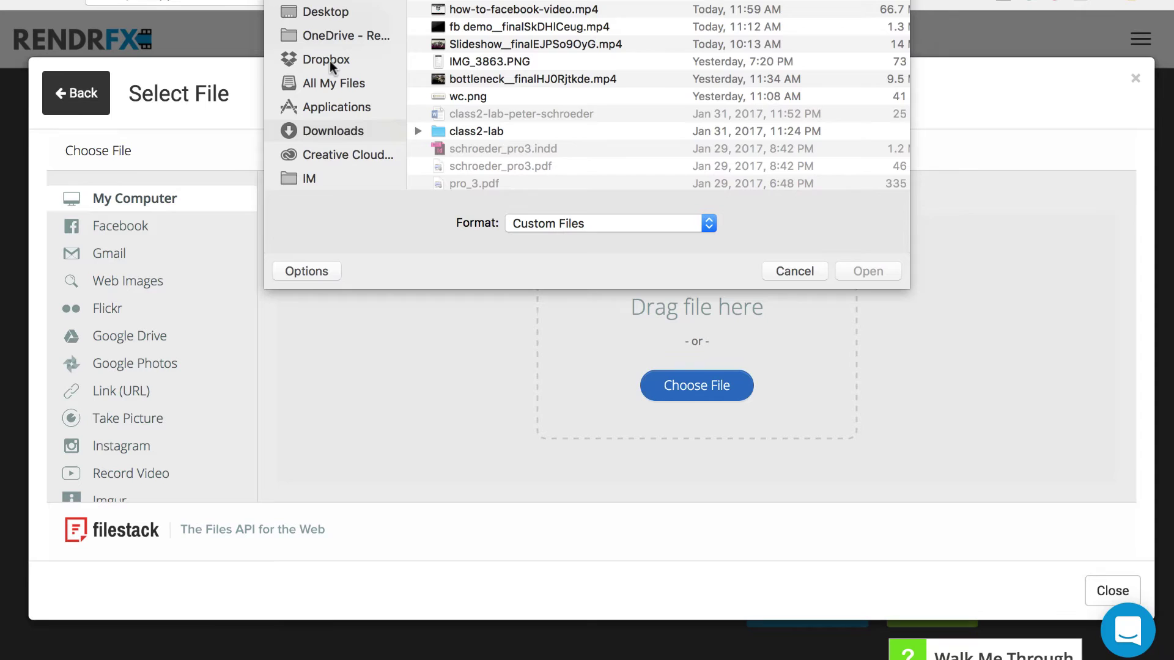
pyautogui.click(333, 37)
pyautogui.scroll(-2, 585, 166)
pyautogui.scroll(-15, 584, 167)
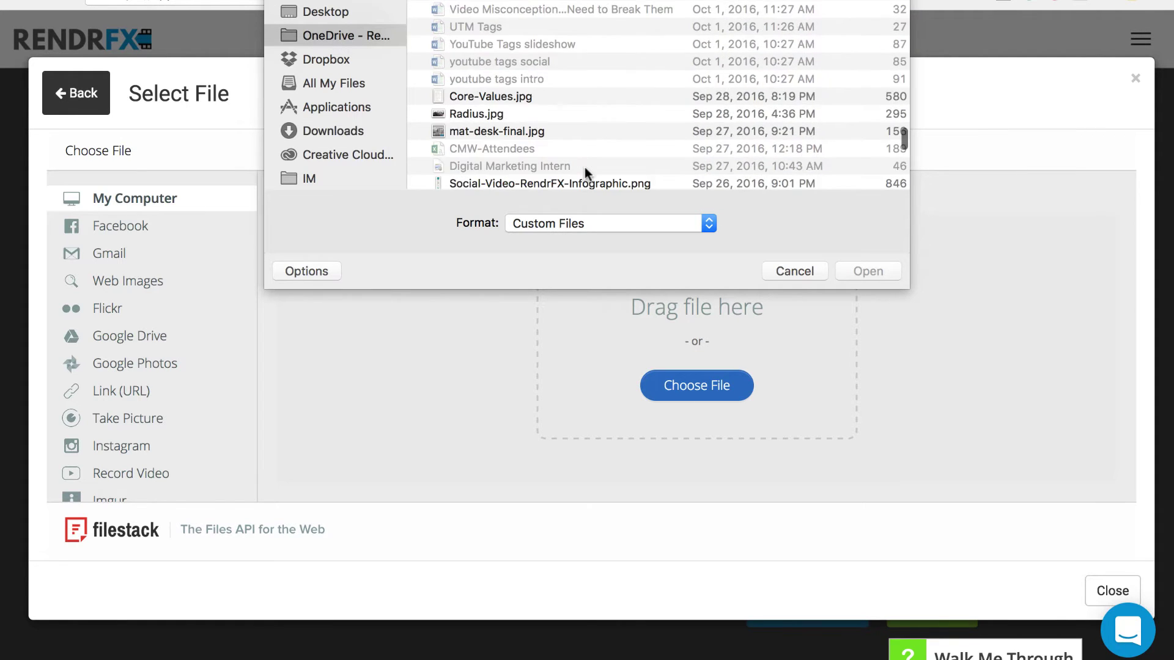
pyautogui.doubleClick(522, 75)
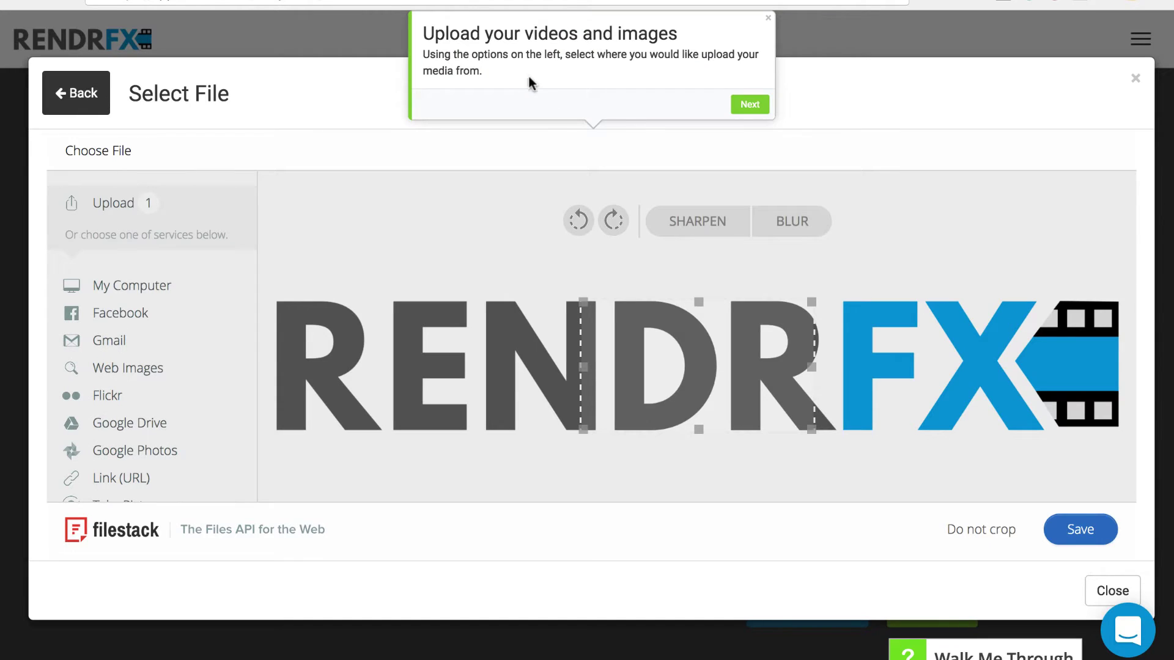
# Skip cropping and save the horizontal logo file as Clip 1's media.
pyautogui.moveTo(694, 348); pyautogui.dragTo(799, 382)
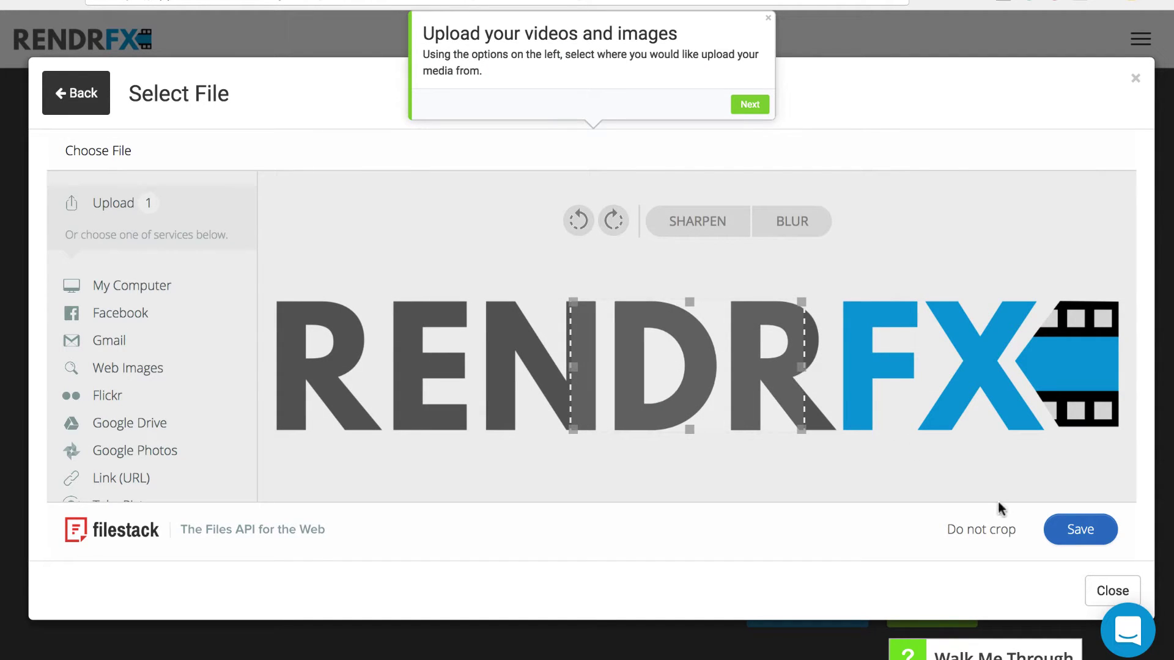
pyautogui.click(991, 530)
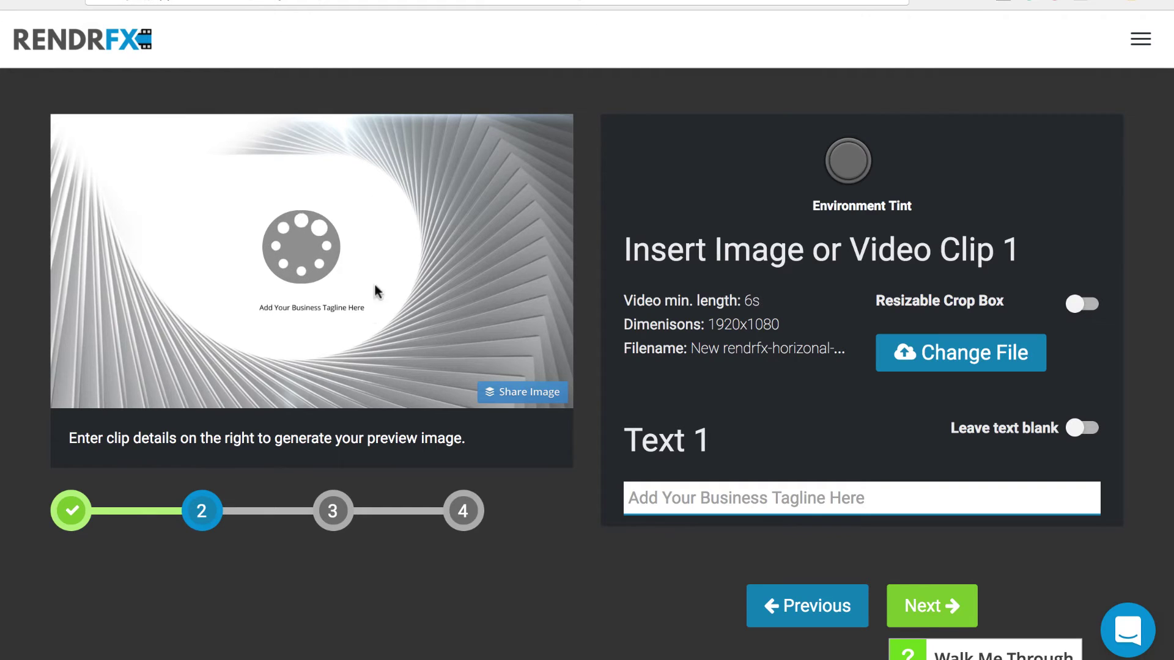
# Enter 'Rendrfx.com' as the Text 1 tagline and refresh the preview.
pyautogui.click(871, 495)
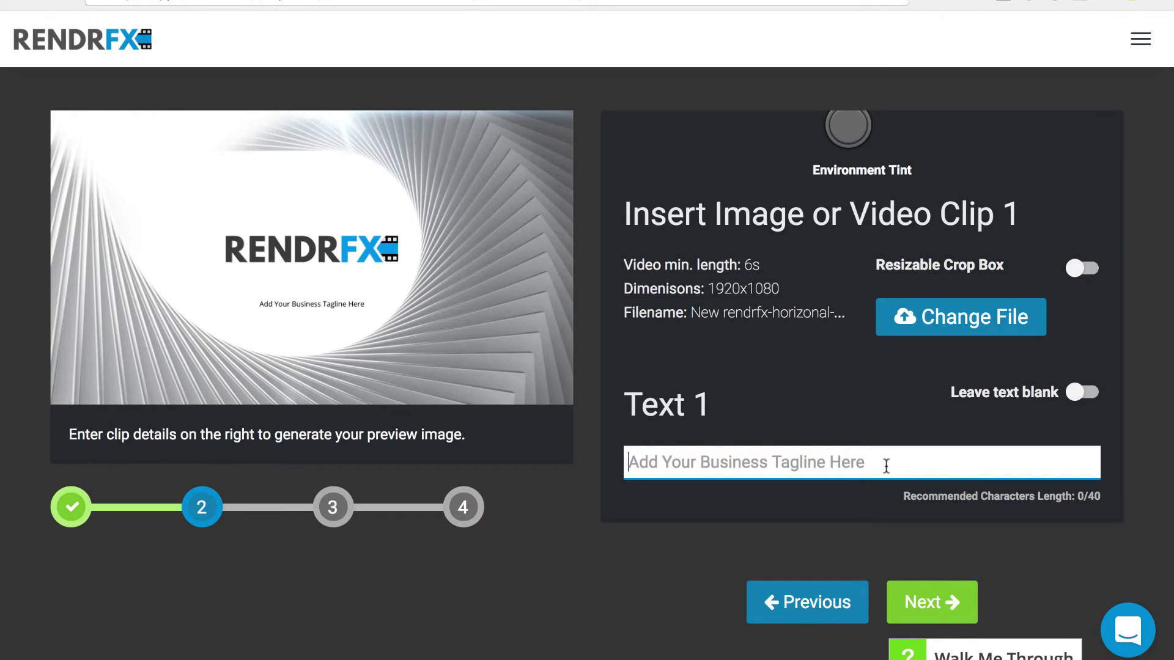
pyautogui.write('Ren')
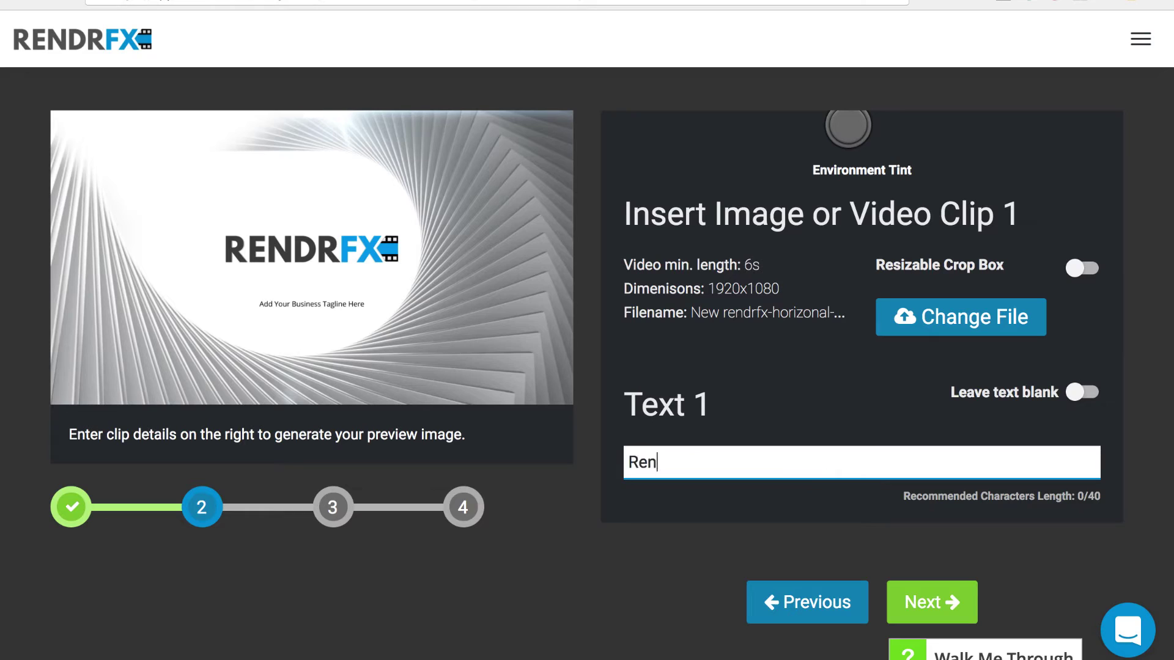
pyautogui.write('drfx.com')
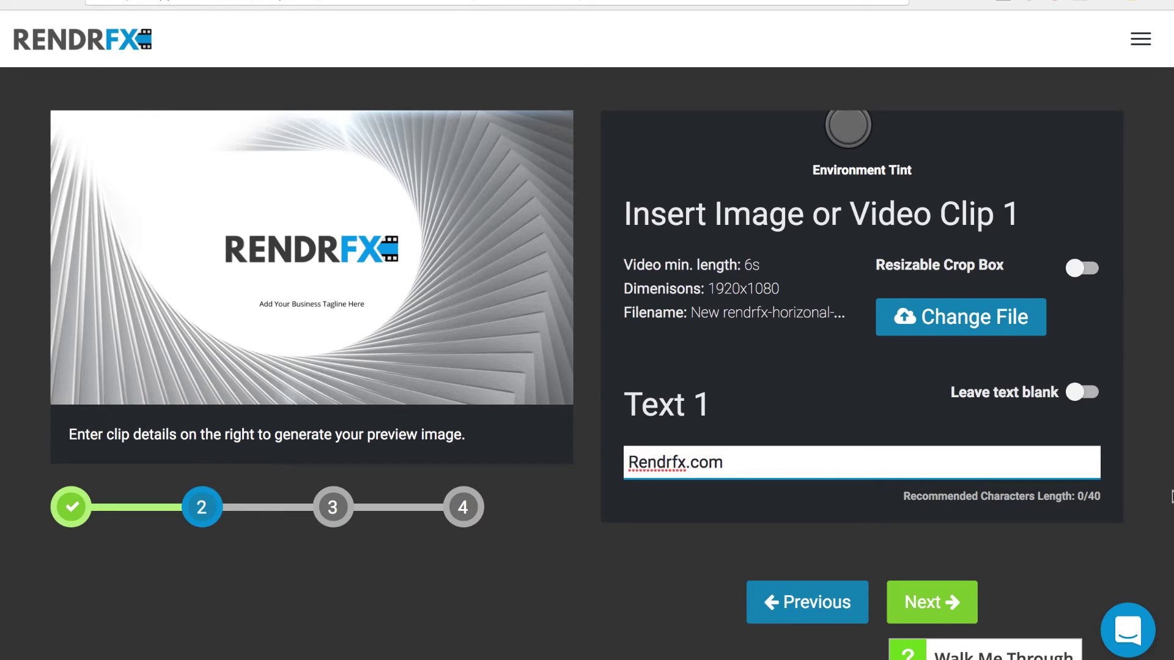
pyautogui.click(1147, 469)
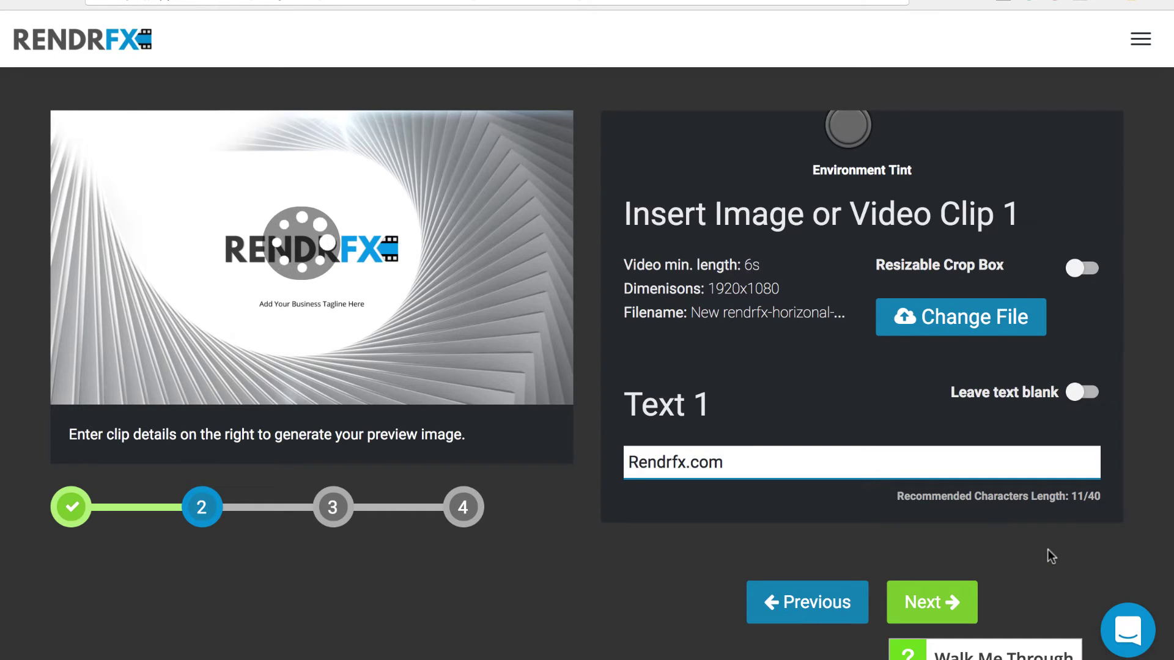
pyautogui.moveTo(379, 325)
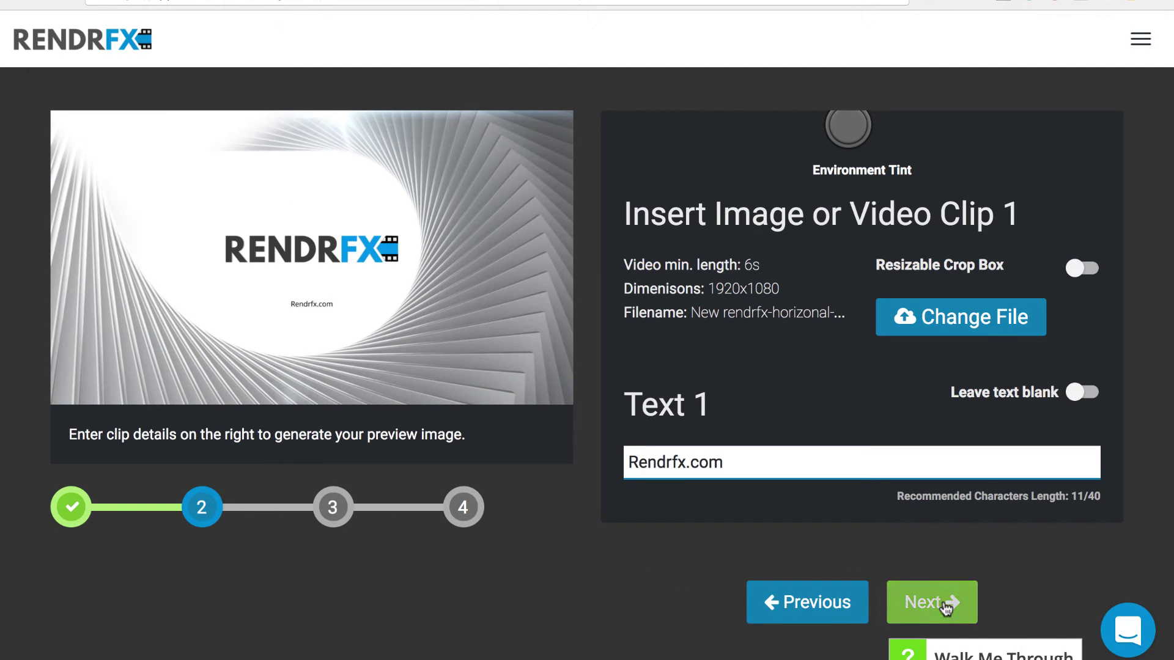
# Advance to step 3, Add a soundtrack, and open the file-source dialog.
pyautogui.click(945, 607)
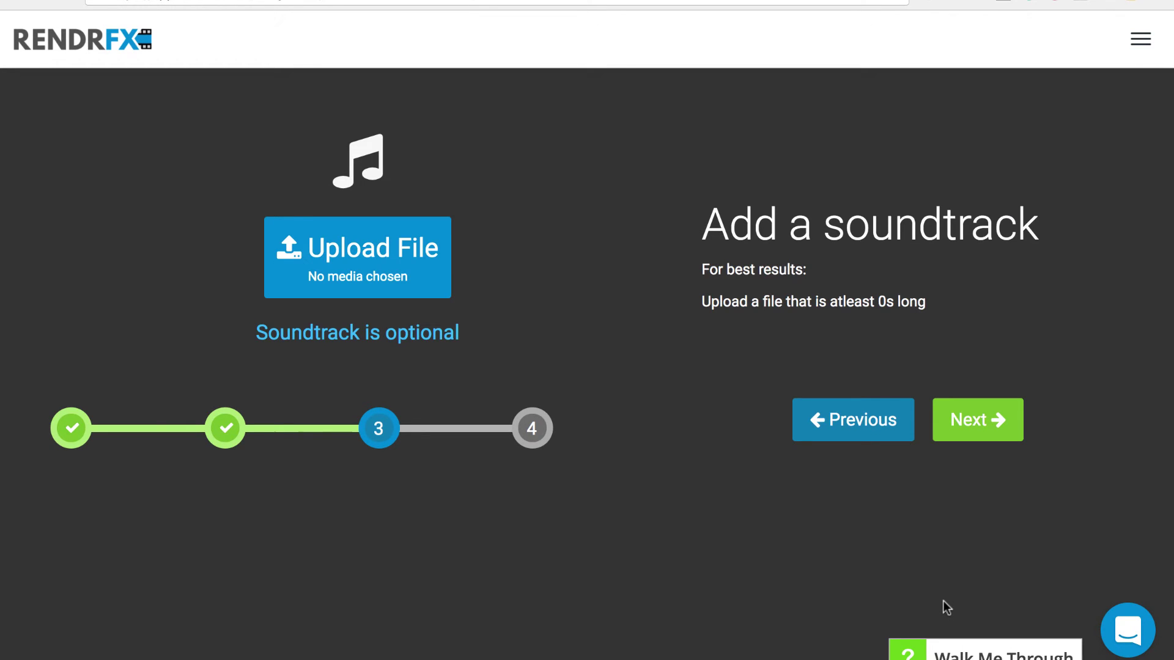
pyautogui.click(393, 230)
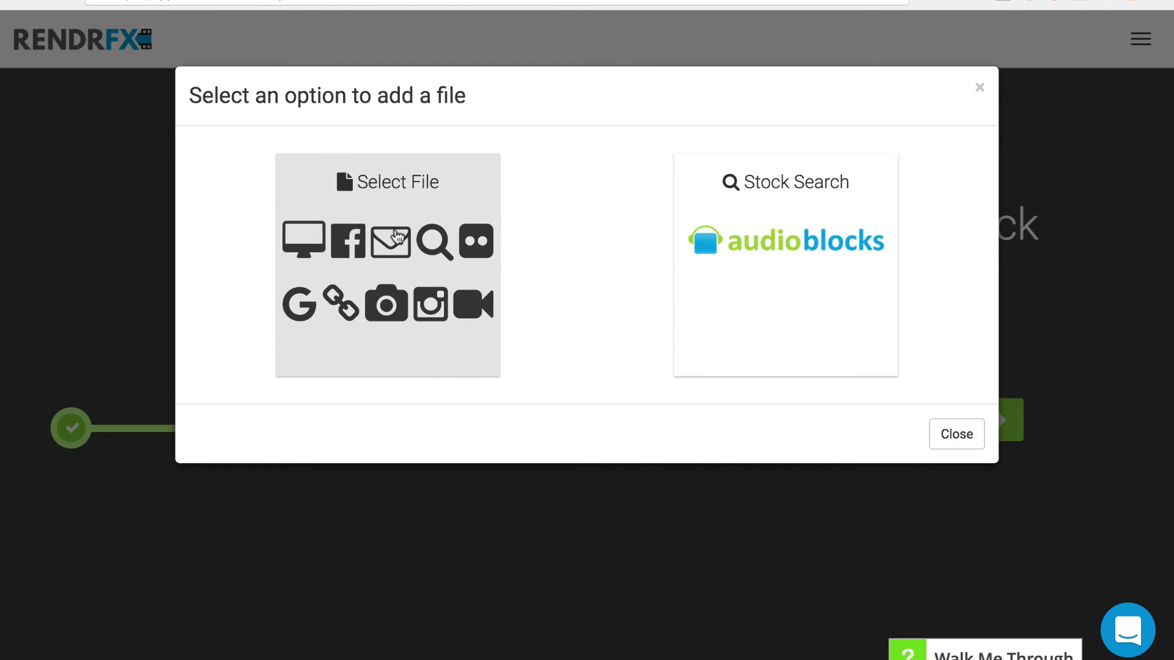
# Search AudioBlocks for 'logo' and pick the Futuristica Logo track as the soundtrack.
pyautogui.click(744, 266)
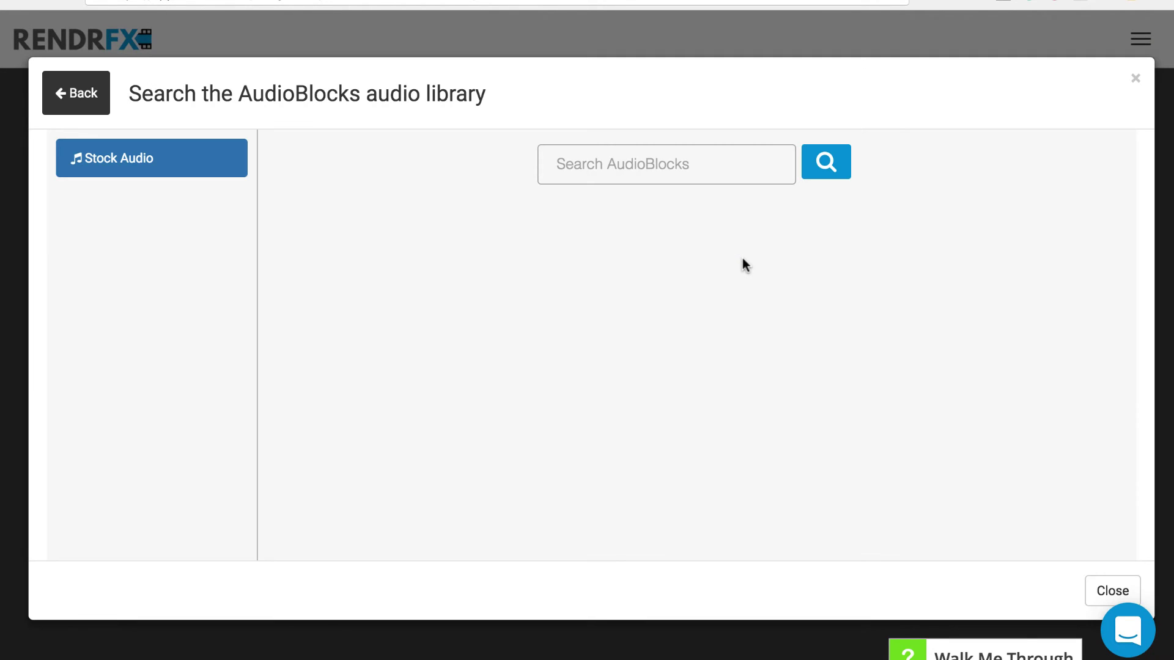
pyautogui.click(676, 172)
pyautogui.write('logo')
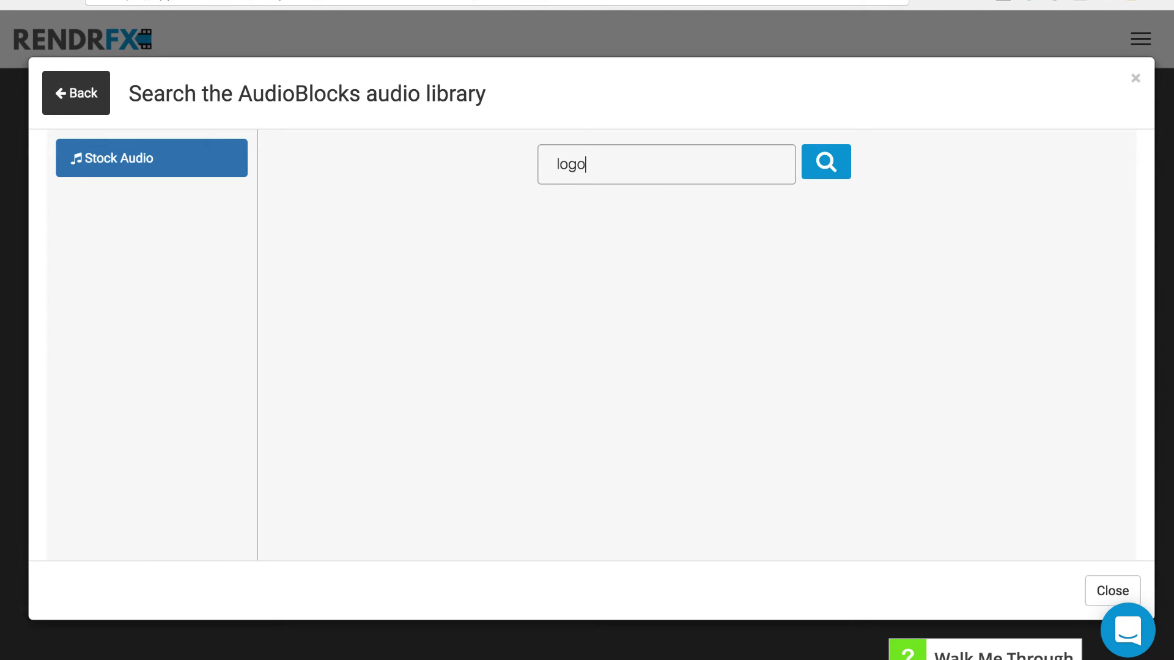
pyautogui.click(620, 125)
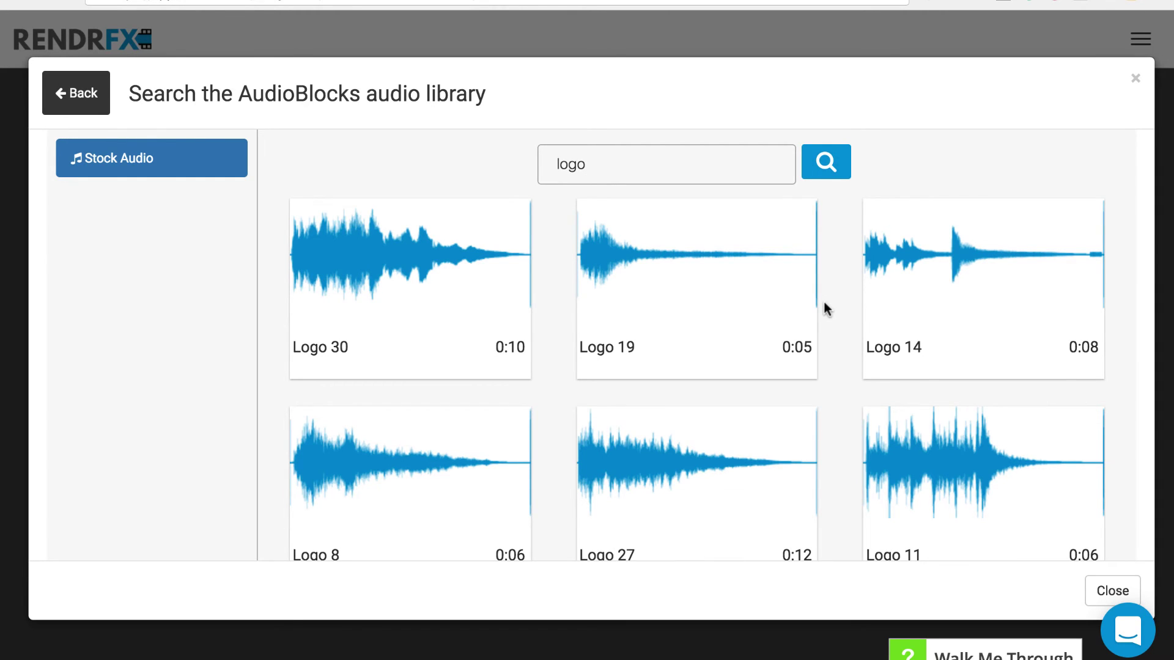
pyautogui.scroll(-4, 824, 303)
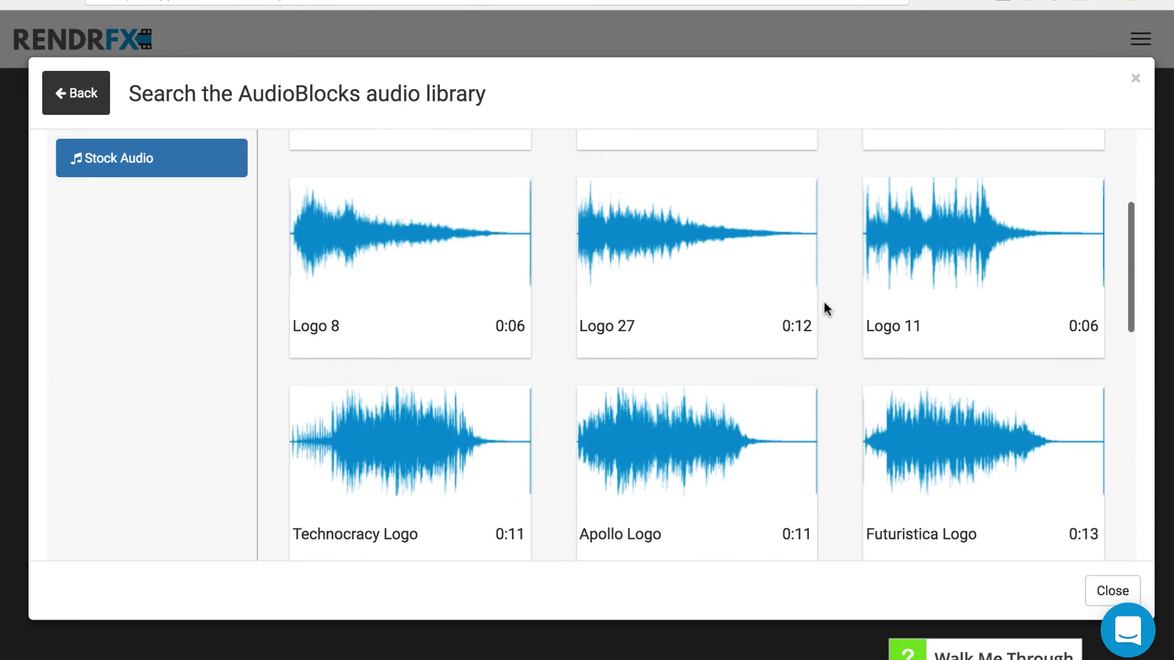
pyautogui.scroll(-4, 824, 303)
pyautogui.scroll(3, 824, 303)
pyautogui.scroll(-2, 824, 303)
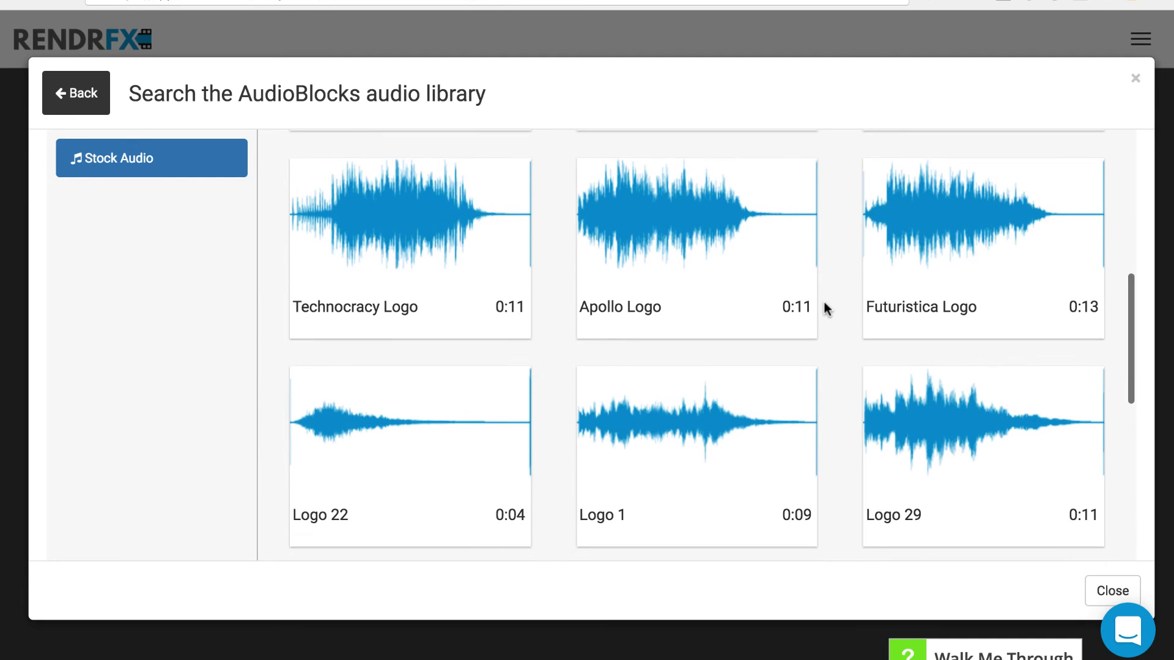
pyautogui.click(944, 218)
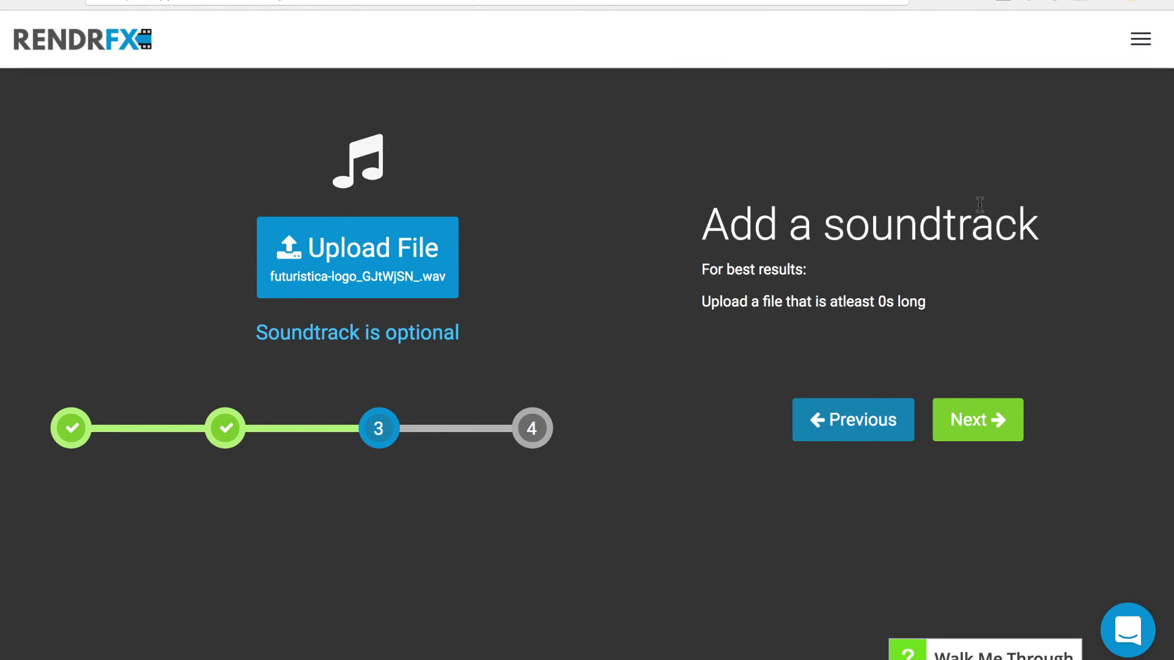
# Advance to the wizard's final step and create the Logo reveal video.
pyautogui.click(976, 426)
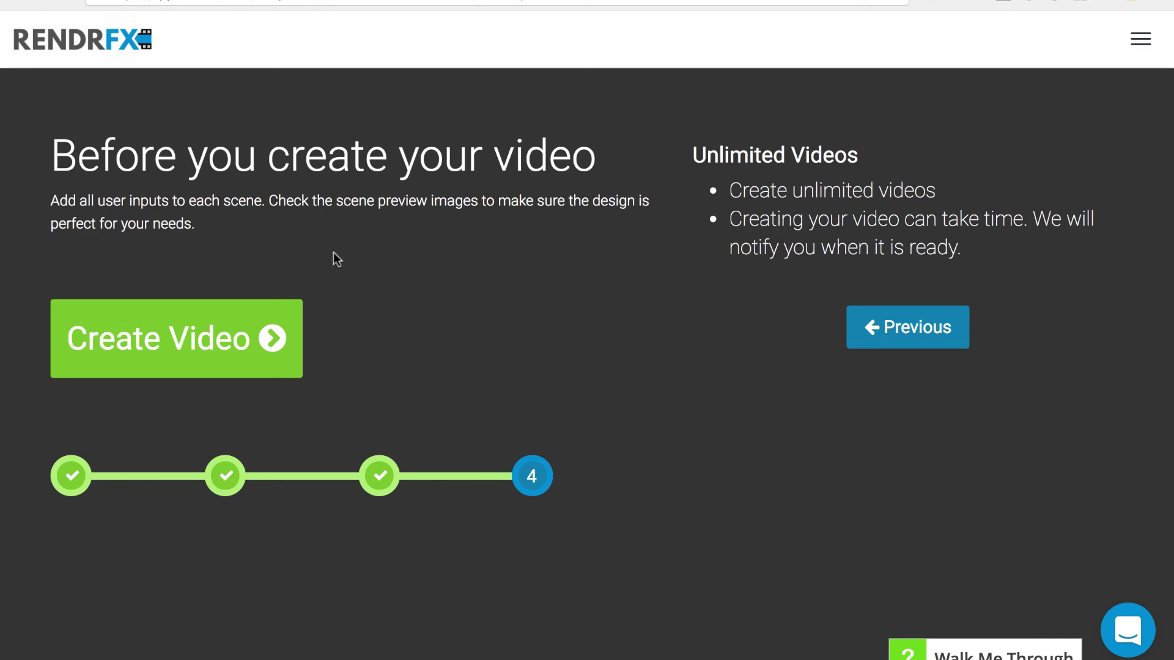
pyautogui.click(238, 332)
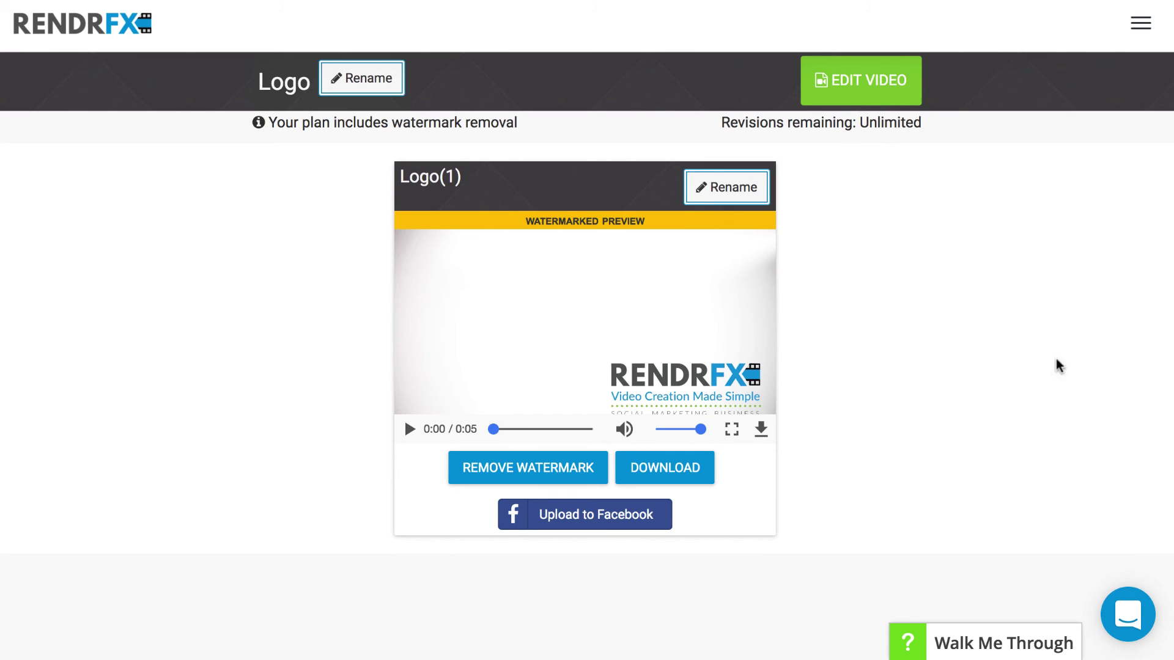
# Remove the watermark from the Logo(1) video preview.
pyautogui.click(534, 475)
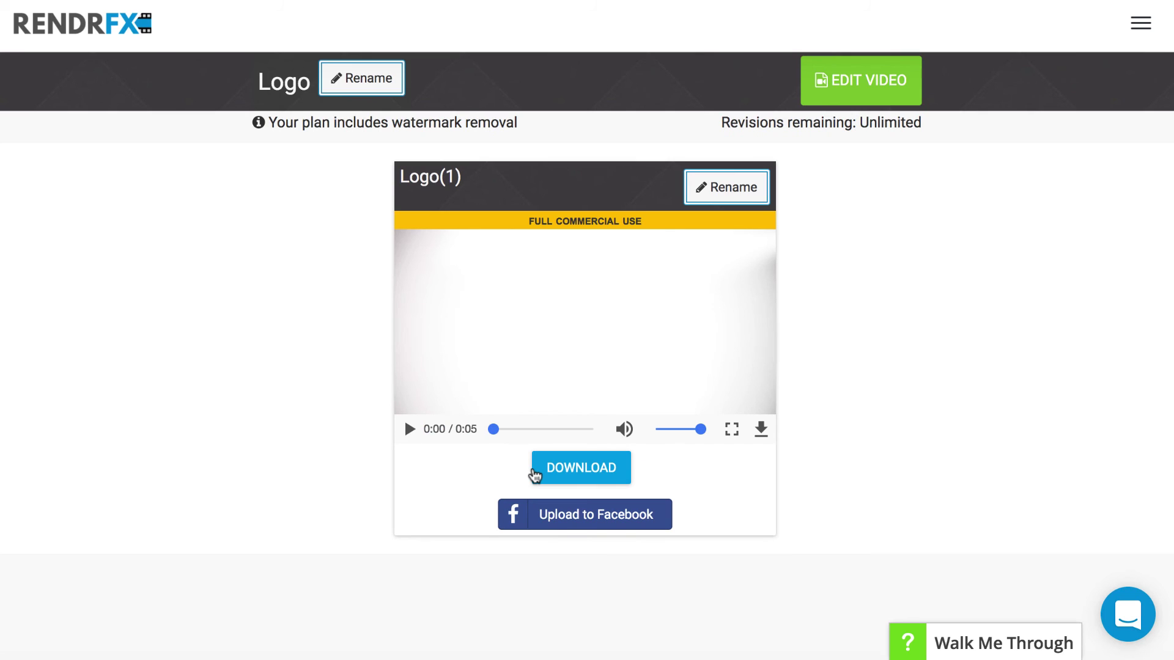
# Watch the 5-second Logo(1) reveal in full-screen.
pyautogui.click(732, 429)
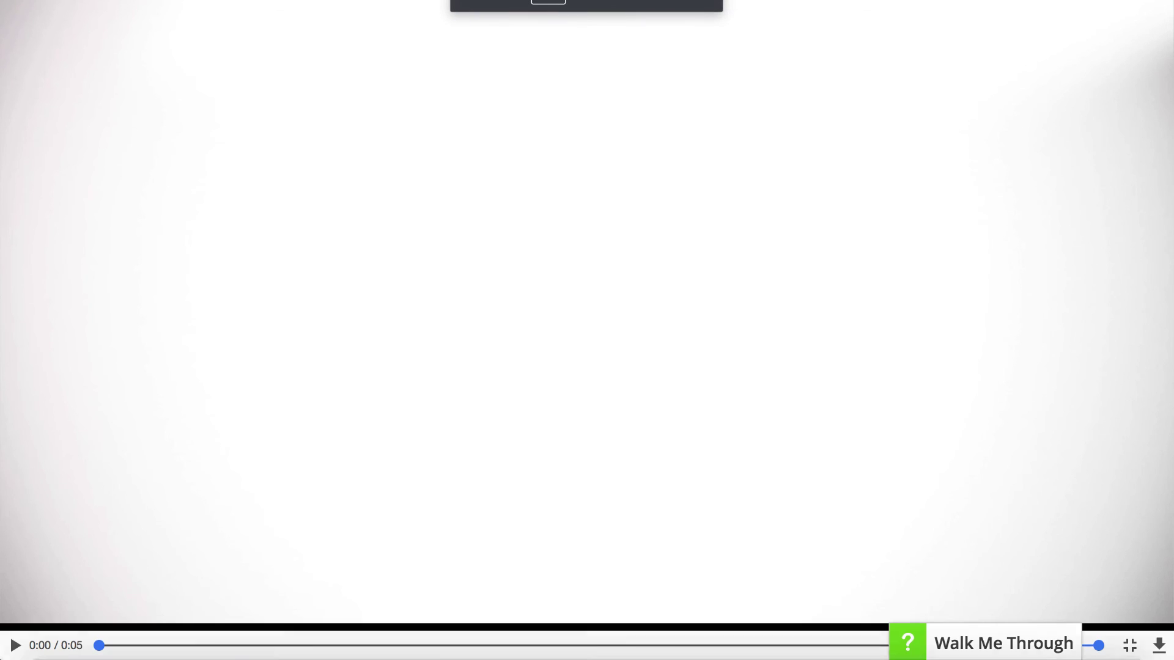